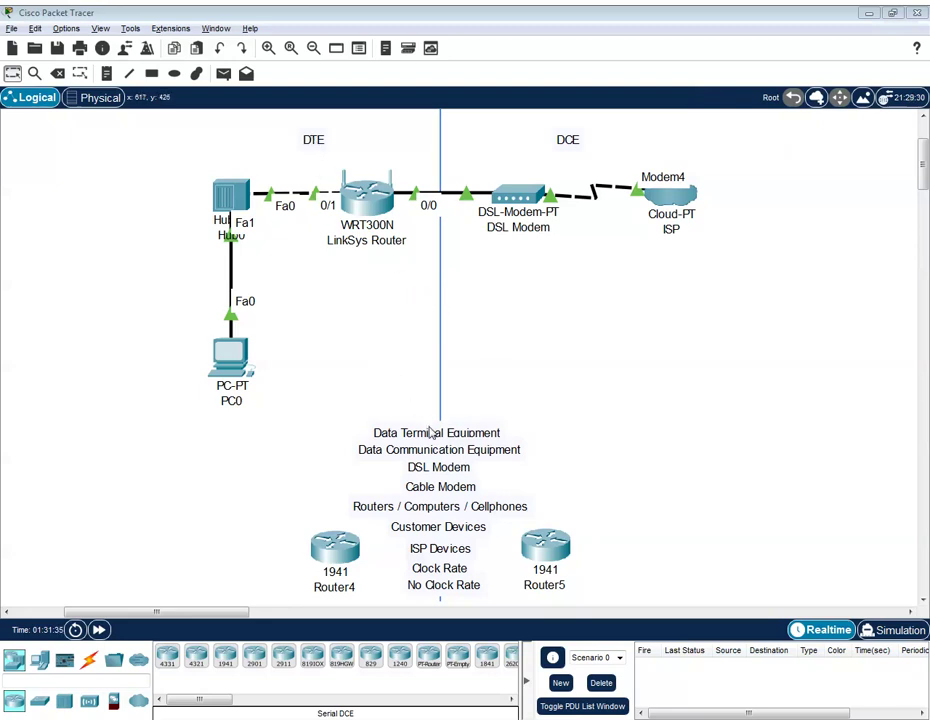
- Move the 'Data Terminal Equipment' note under the DTE router and 'Data Communication Equipment' onto the DCE side
drag(431, 436, 348, 269)
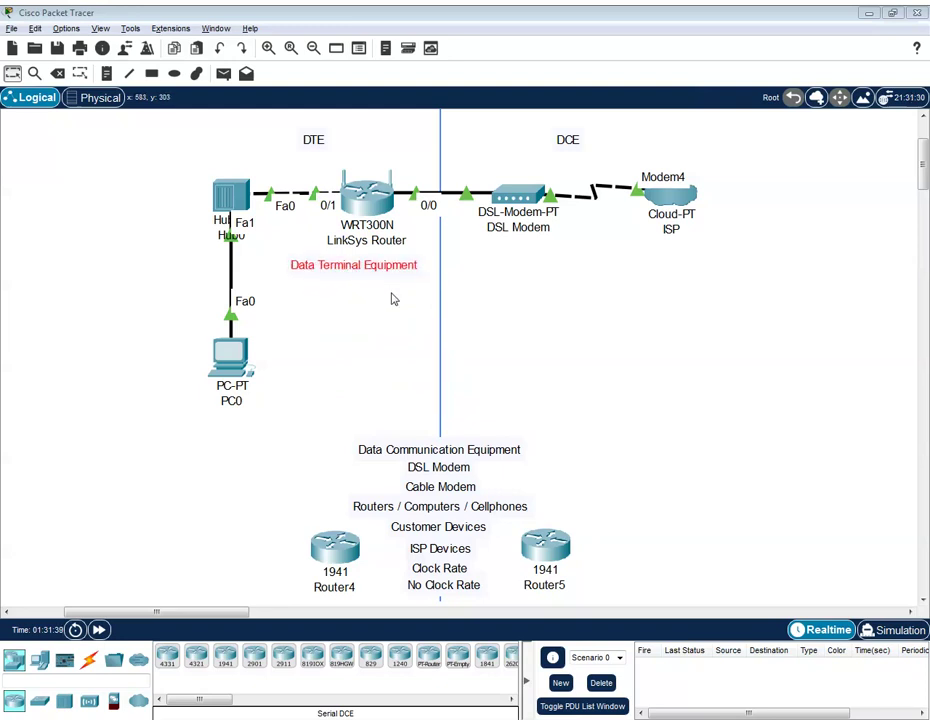
drag(445, 451, 557, 264)
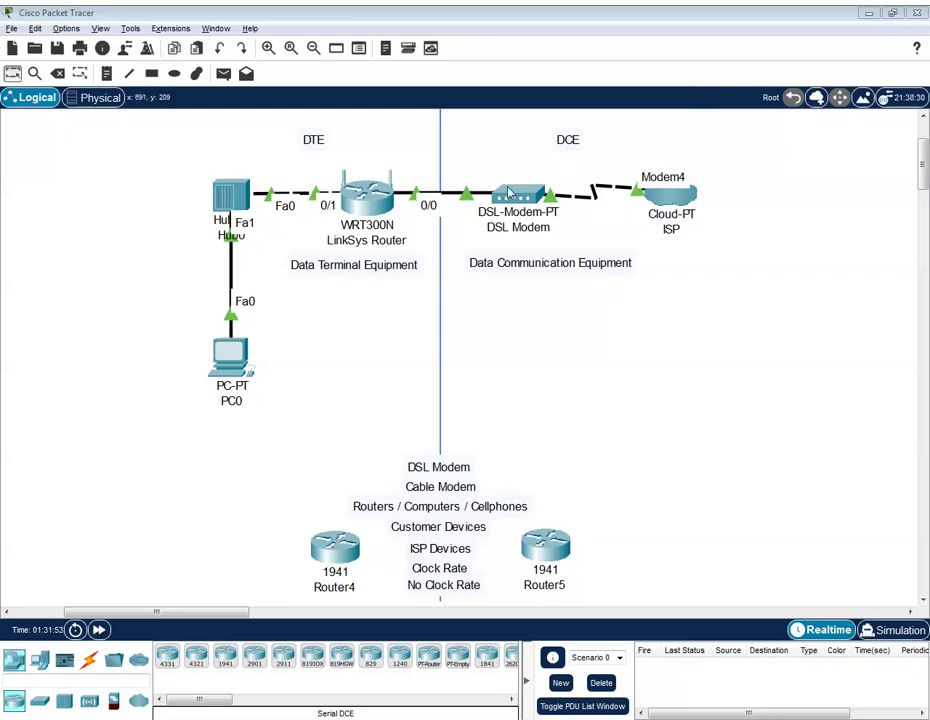
drag(466, 121, 727, 434)
click(727, 434)
- Put Routers / Computers / Cellphones under DTE, and stack DSL Modem, Cable Modem, ISP Devices under DCE
drag(425, 510, 338, 293)
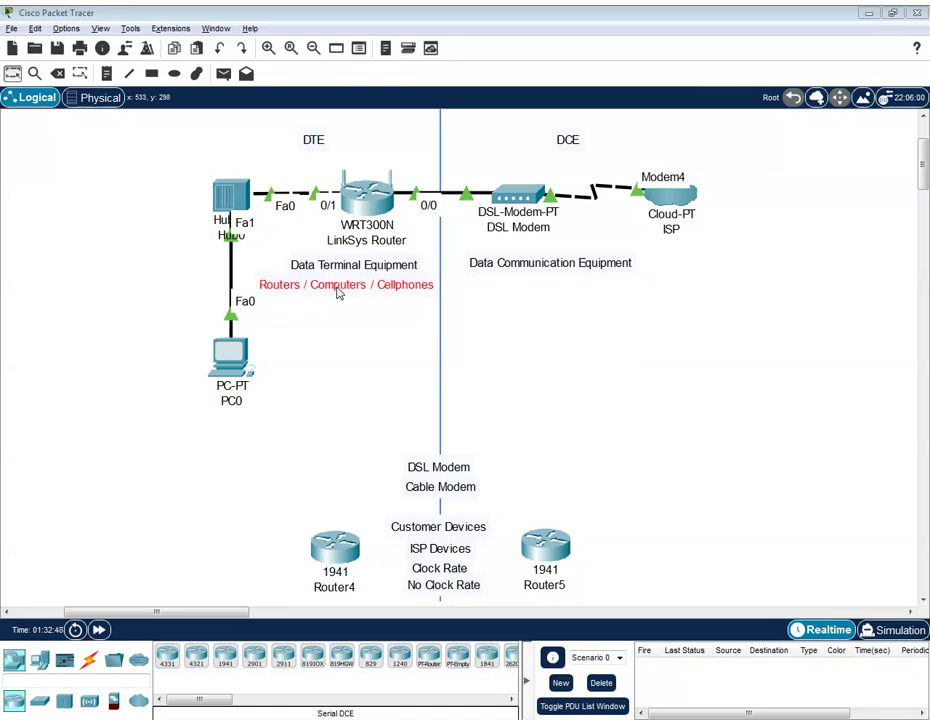
click(363, 323)
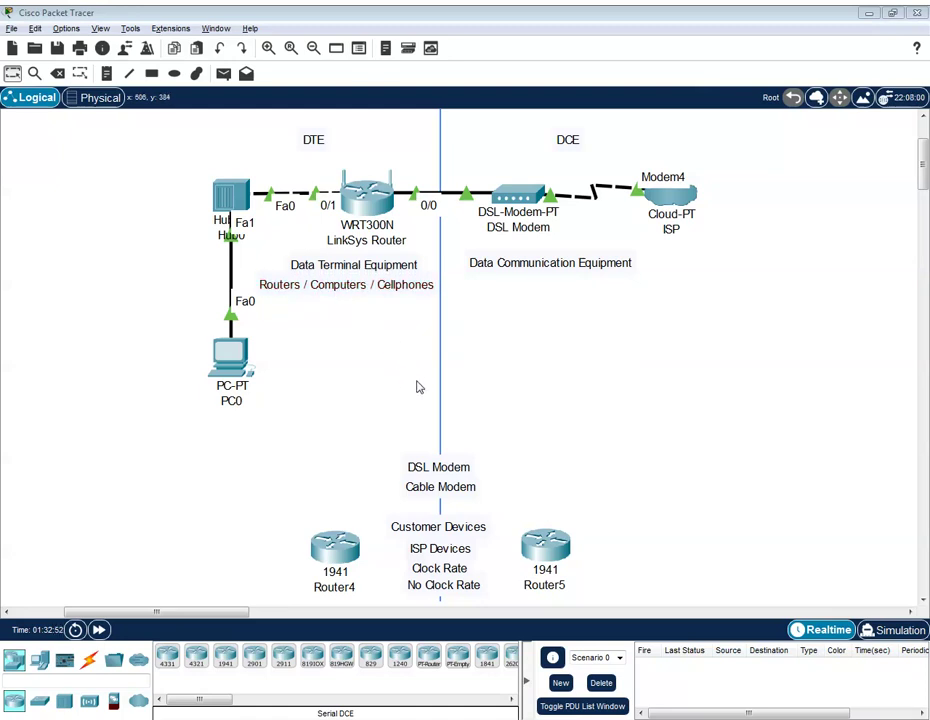
drag(465, 474, 562, 285)
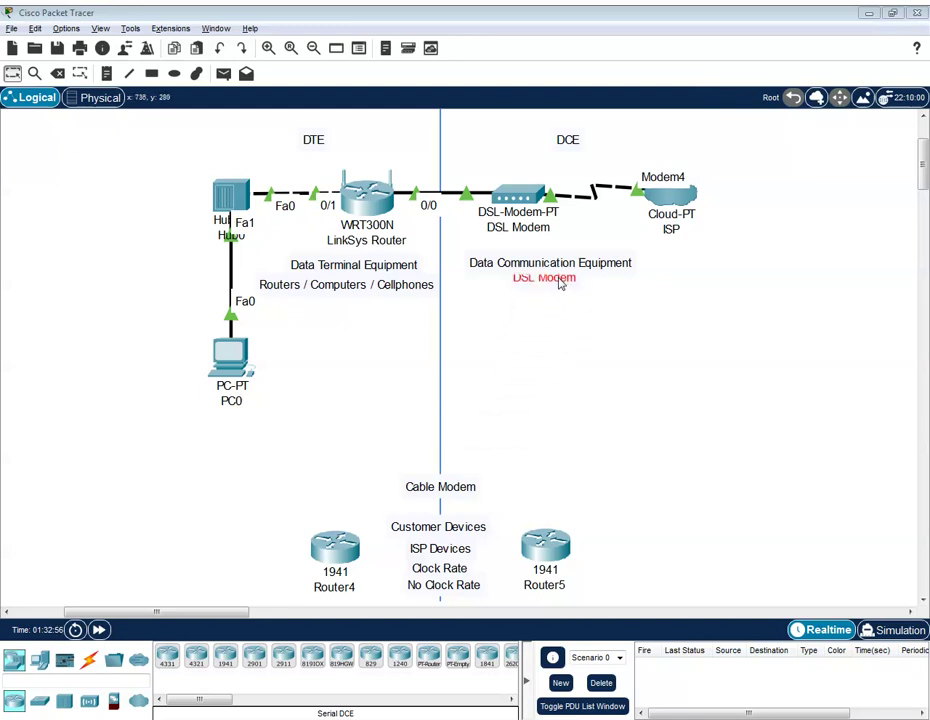
drag(475, 492, 583, 334)
drag(561, 290, 563, 311)
click(582, 353)
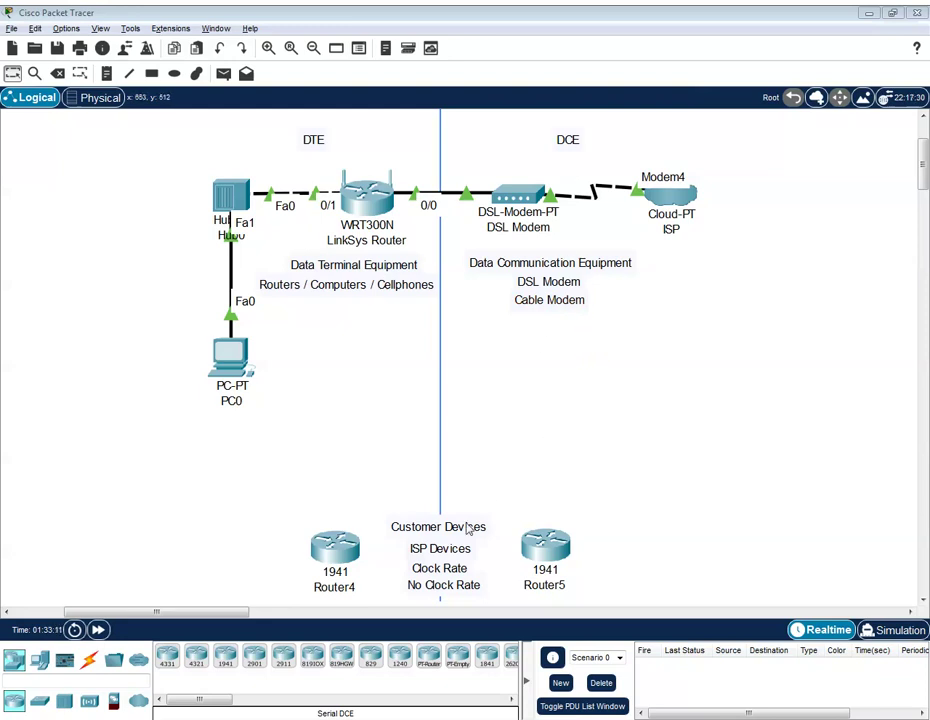
drag(465, 552, 572, 327)
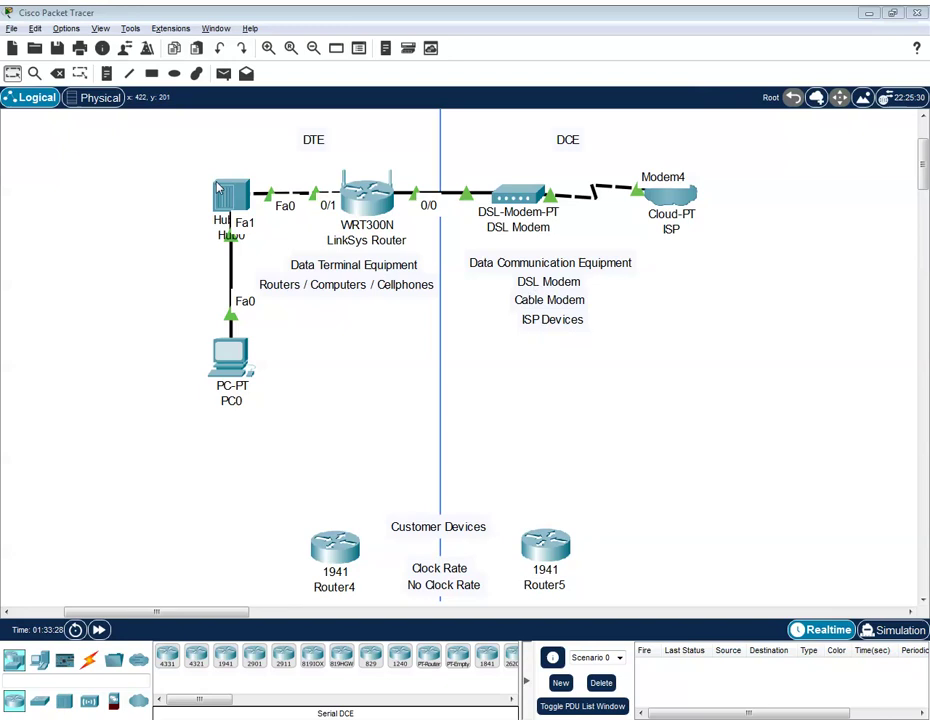
- Add Customer Devices and No Clock Rate to the DTE list and Clock Rate below ISP Devices
drag(135, 135, 360, 397)
drag(436, 528, 352, 306)
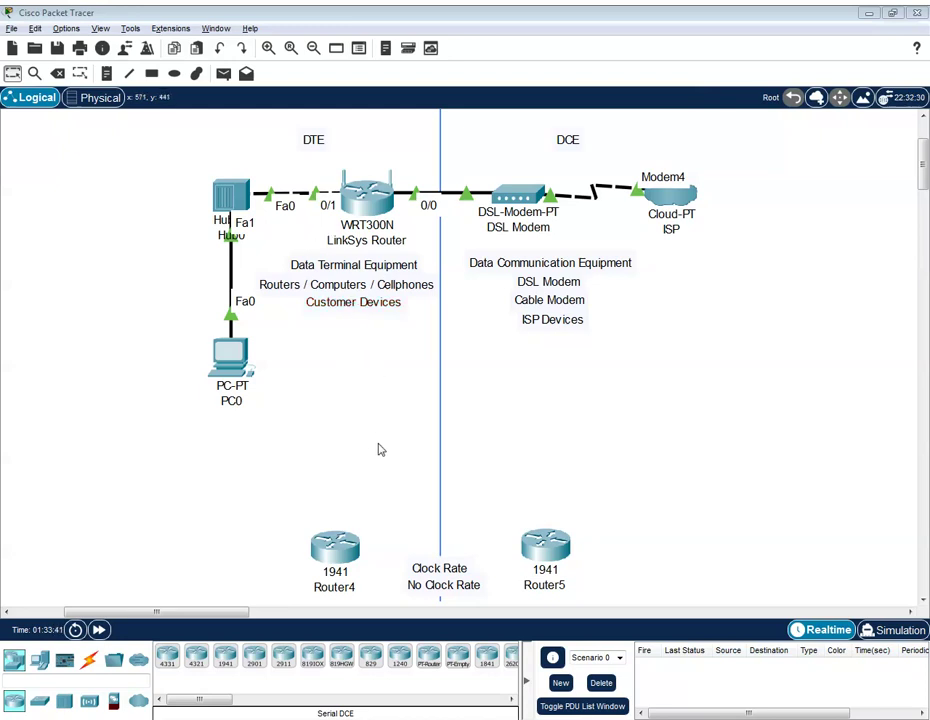
drag(443, 589, 358, 327)
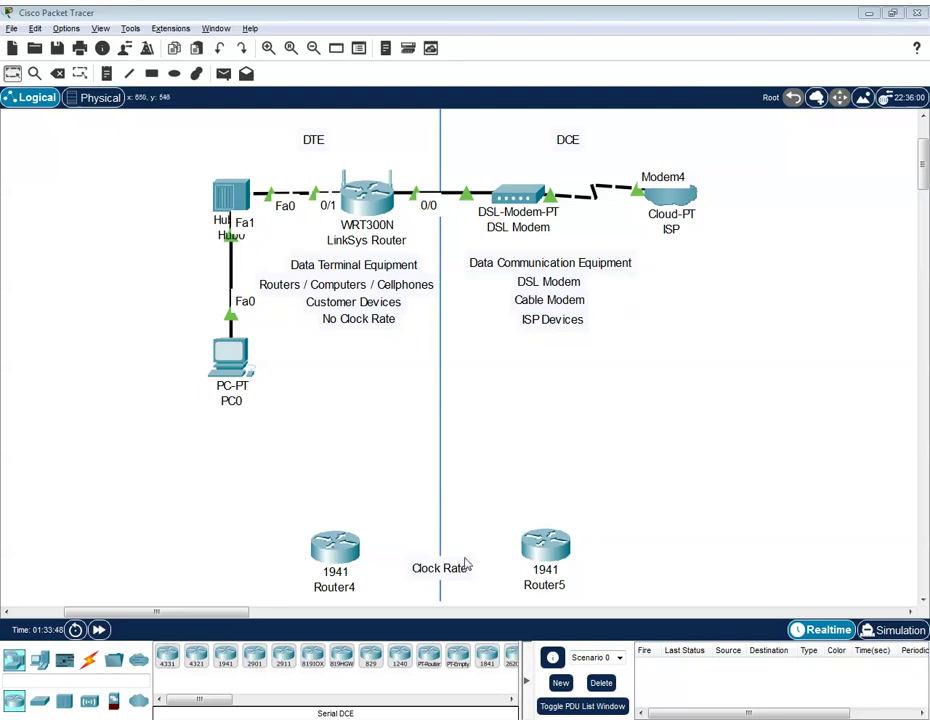
drag(462, 567, 575, 342)
click(631, 370)
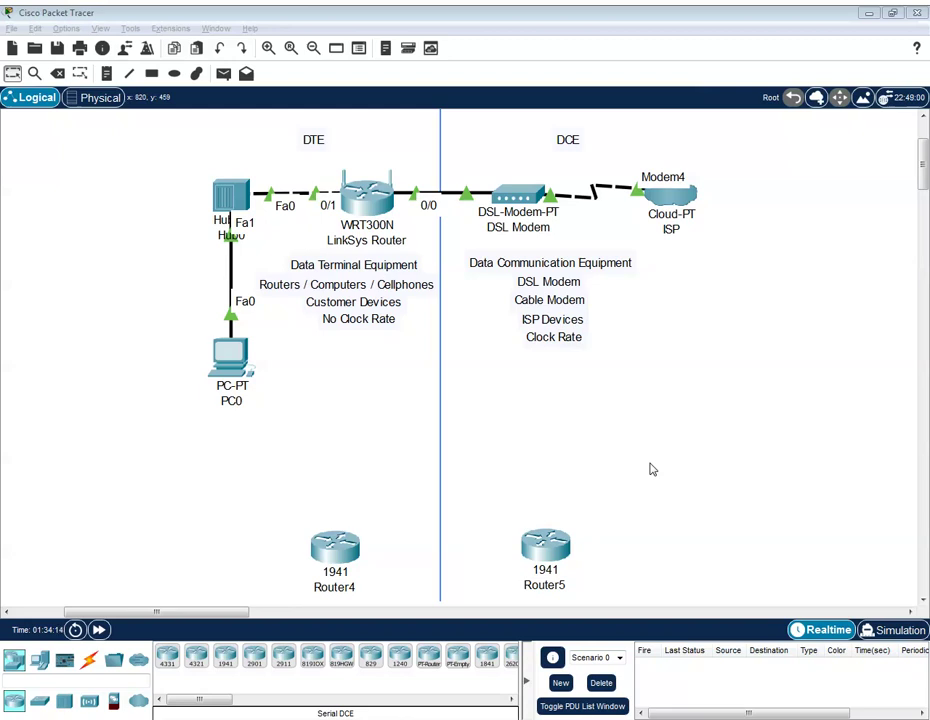
- Move Router5 and Router4 up, level with each other near the diagram middle
click(608, 423)
drag(615, 413, 479, 137)
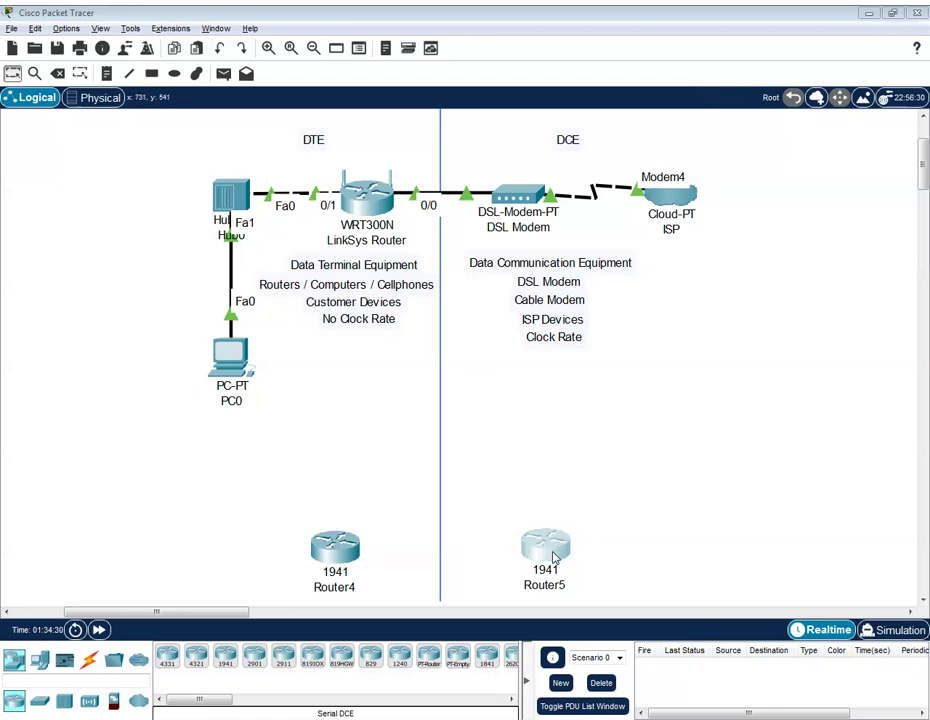
drag(545, 548, 549, 455)
drag(349, 547, 362, 450)
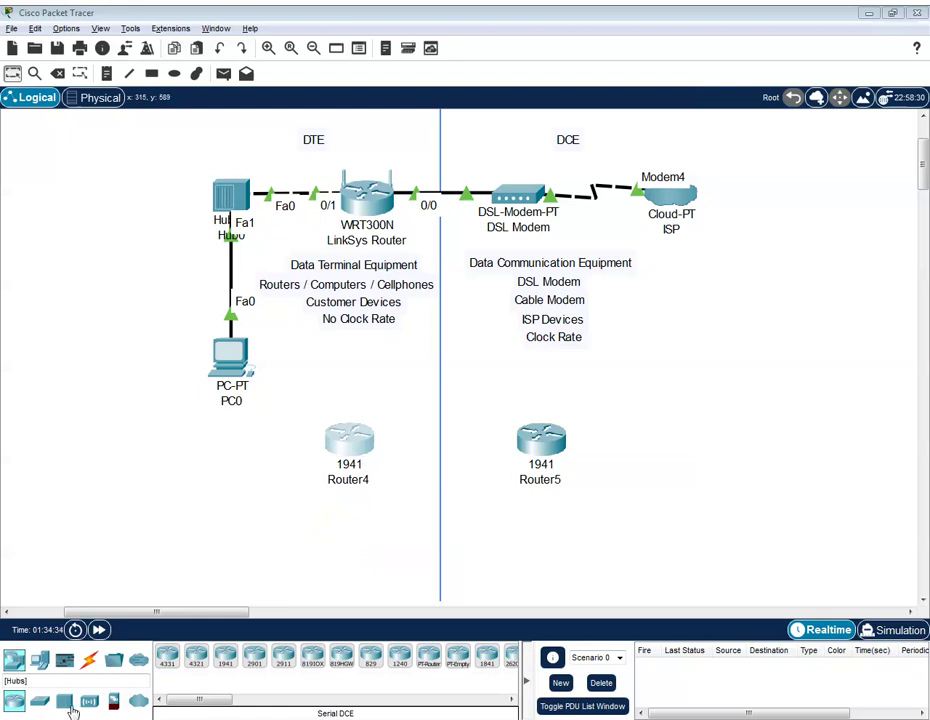
- Connect Router5 to Router4 with a Serial DCE cable on Se0/1/0
click(88, 662)
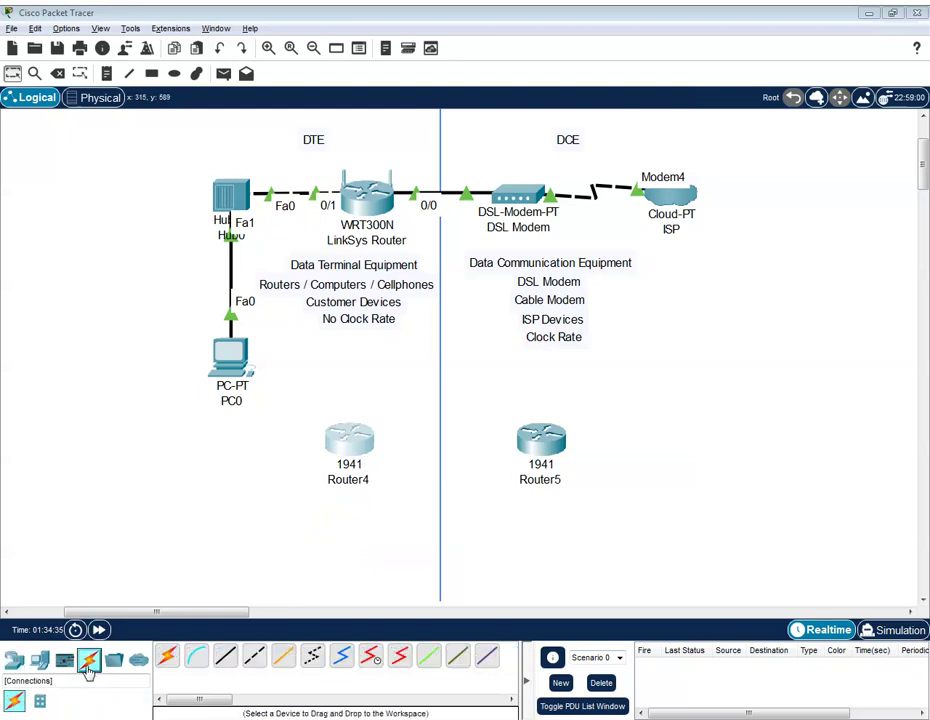
click(371, 659)
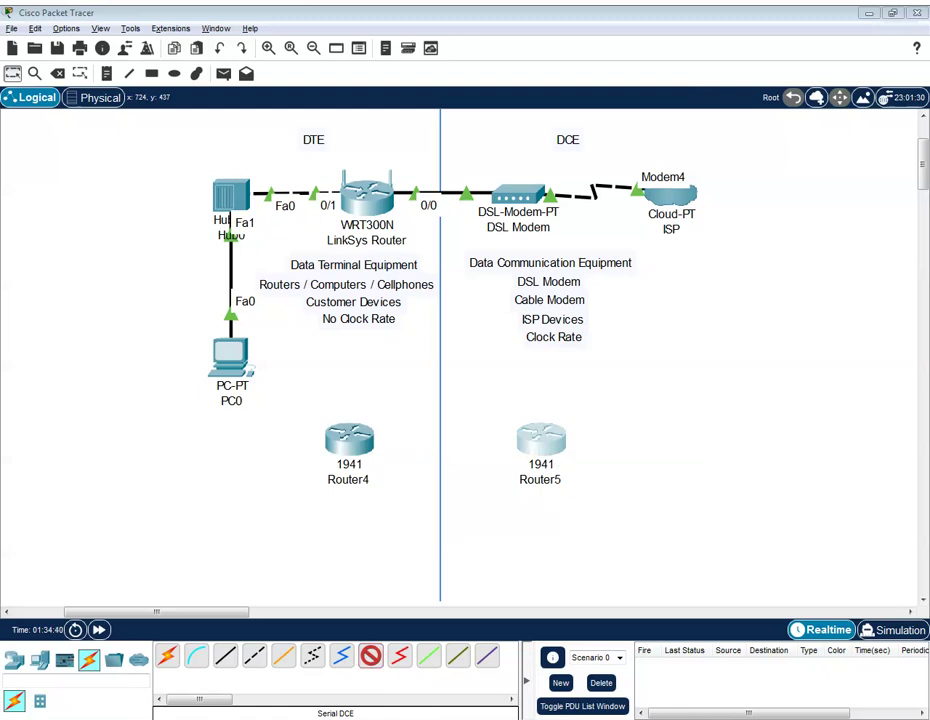
click(540, 440)
click(349, 440)
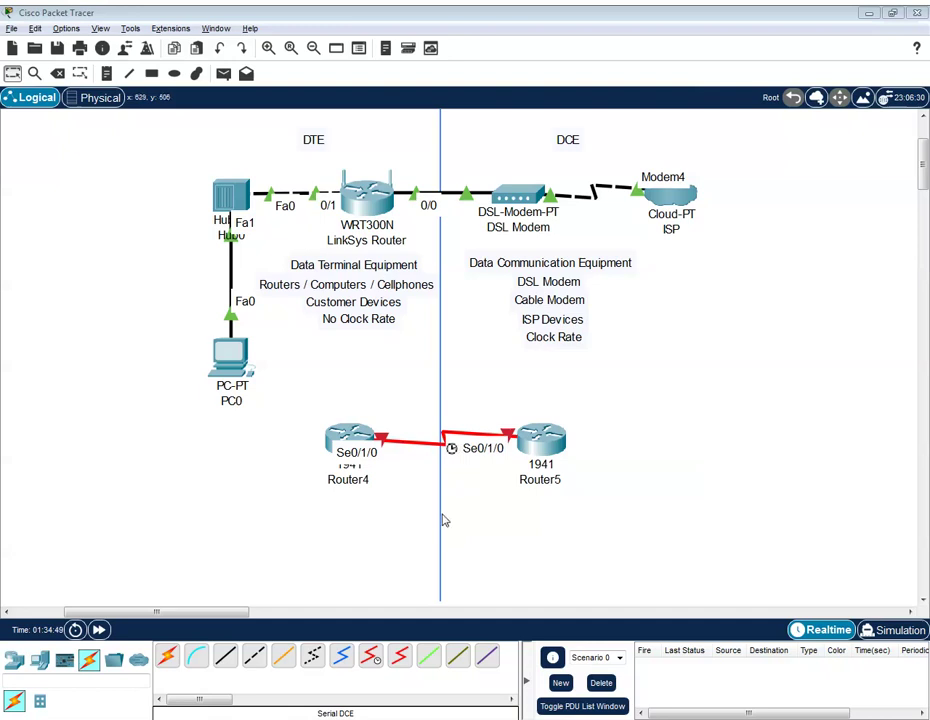
- Place a Multiuser Connection cloud below the routers and rename it 'cloud'
drag(138, 659, 441, 507)
click(443, 549)
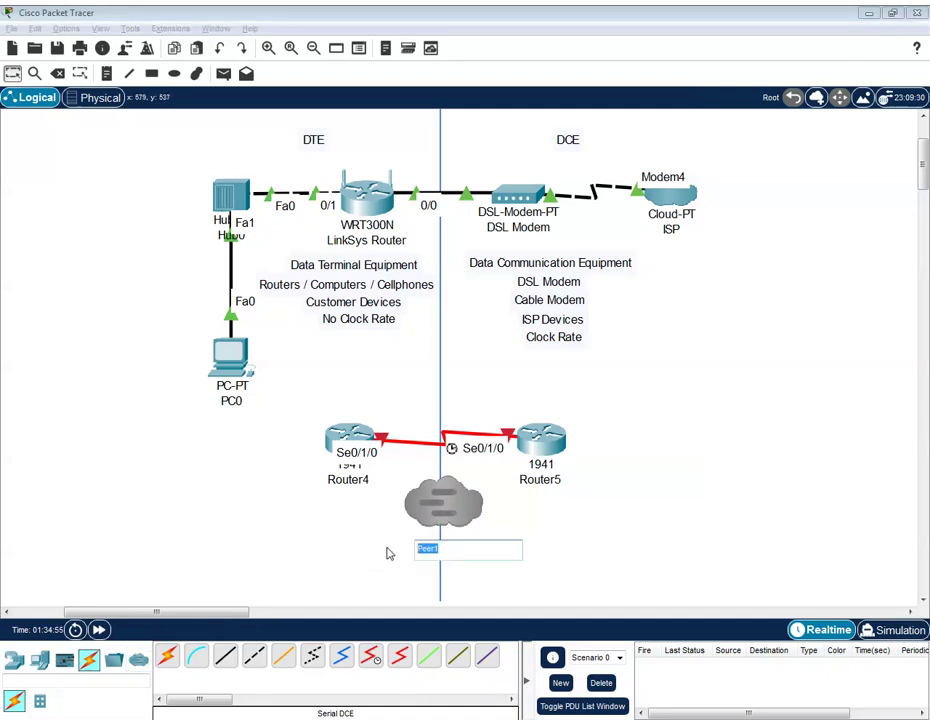
text(cloud)
key(Return)
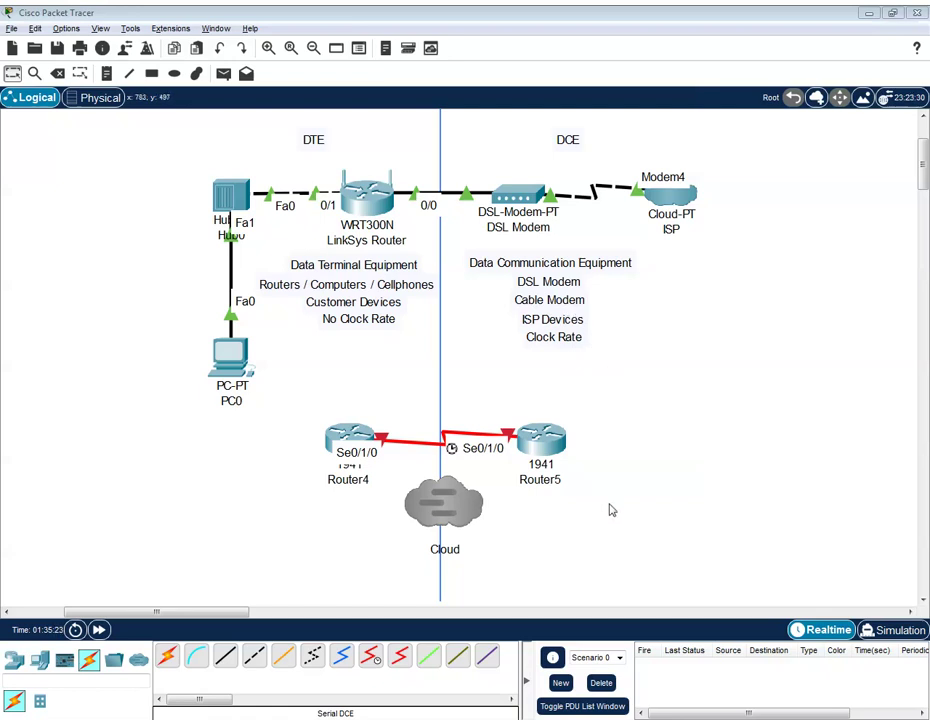
drag(672, 545, 483, 172)
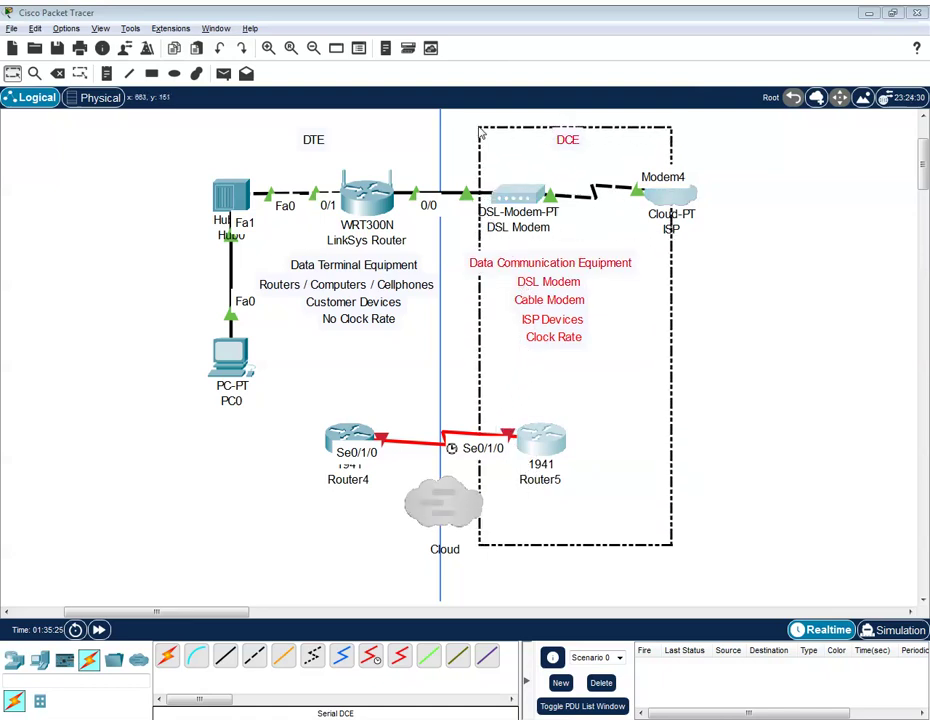
click(707, 348)
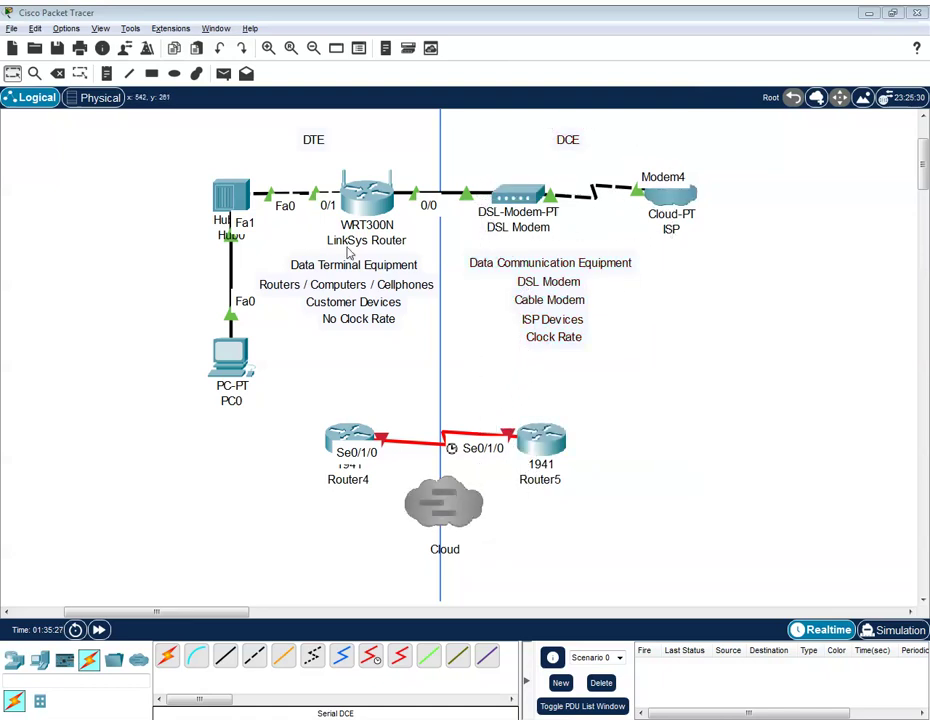
drag(184, 116, 425, 567)
click(262, 515)
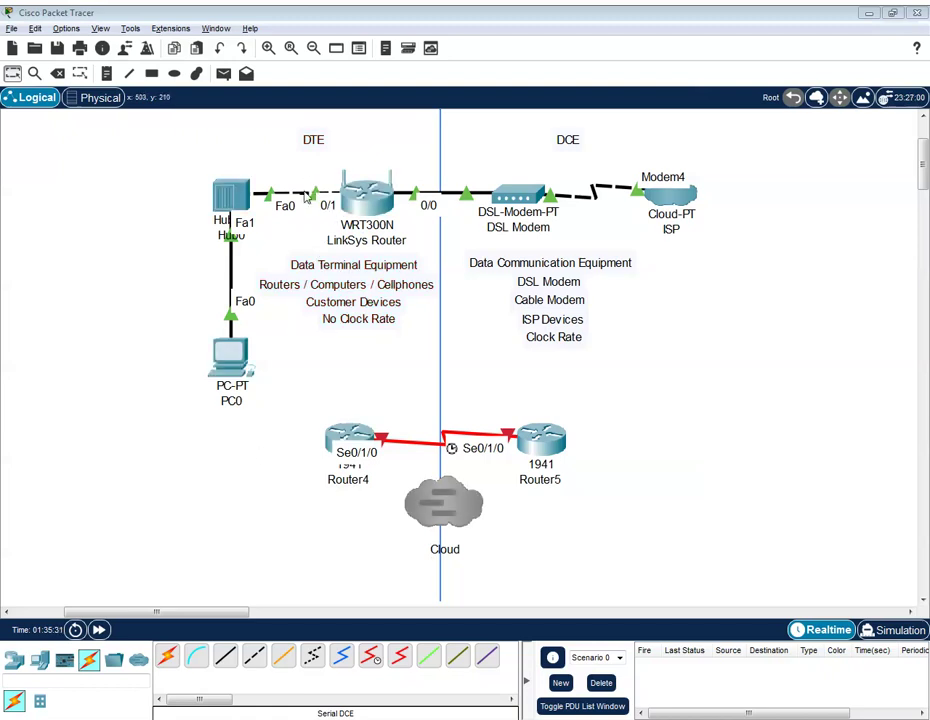